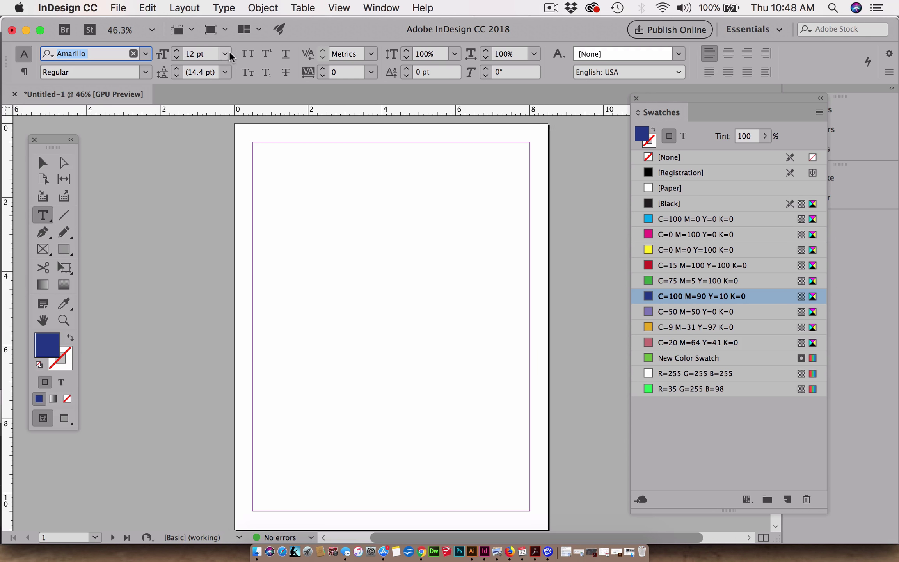
# Set the default type to the Bernadette font at 60 pt
pyautogui.click(146, 52)
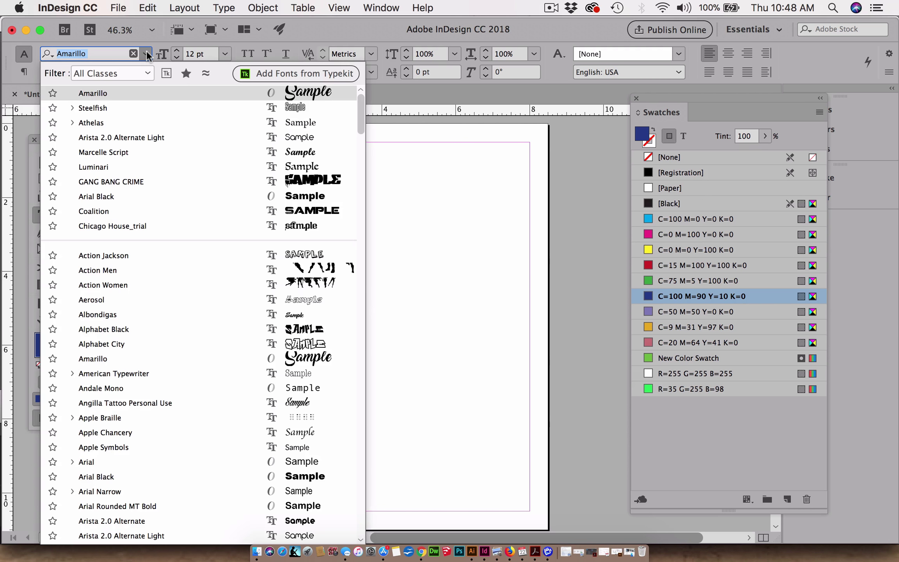
pyautogui.scroll(-2, 227, 317)
pyautogui.scroll(1, 294, 353)
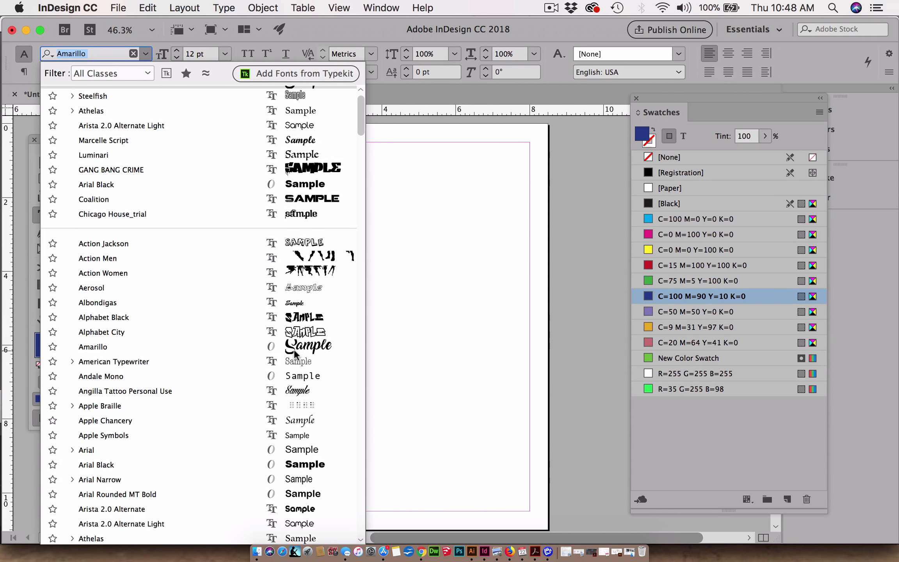
pyautogui.scroll(-5, 297, 353)
pyautogui.scroll(5, 312, 353)
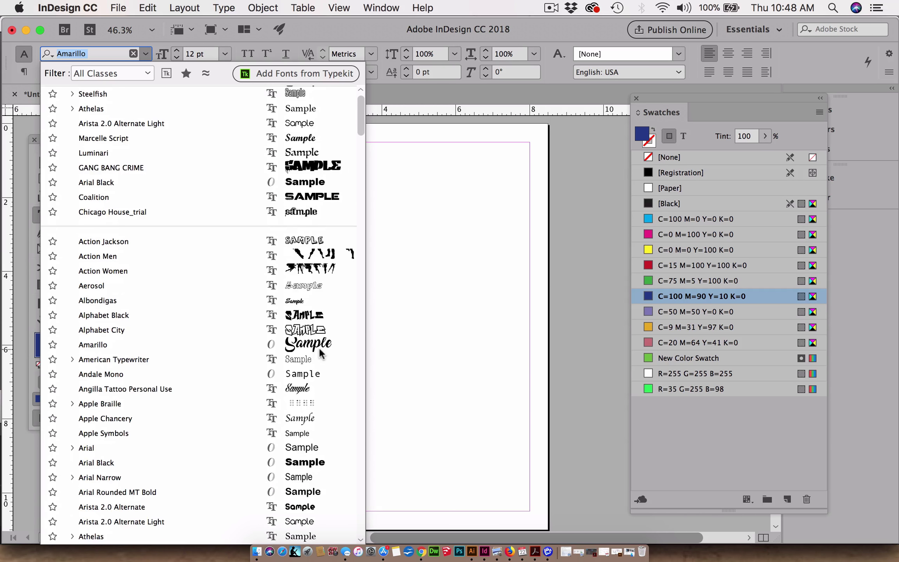
pyautogui.scroll(1, 333, 392)
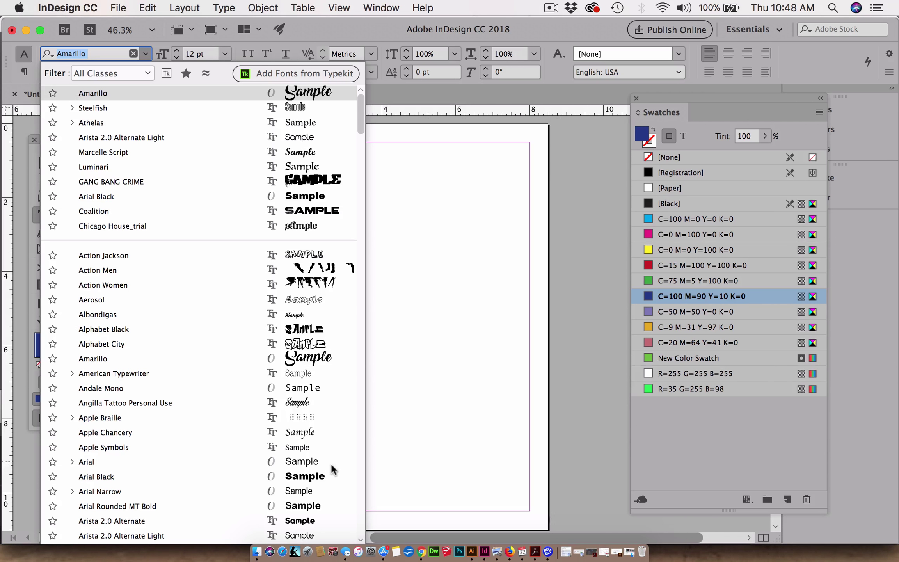
pyautogui.scroll(-4, 298, 471)
pyautogui.scroll(-4, 328, 263)
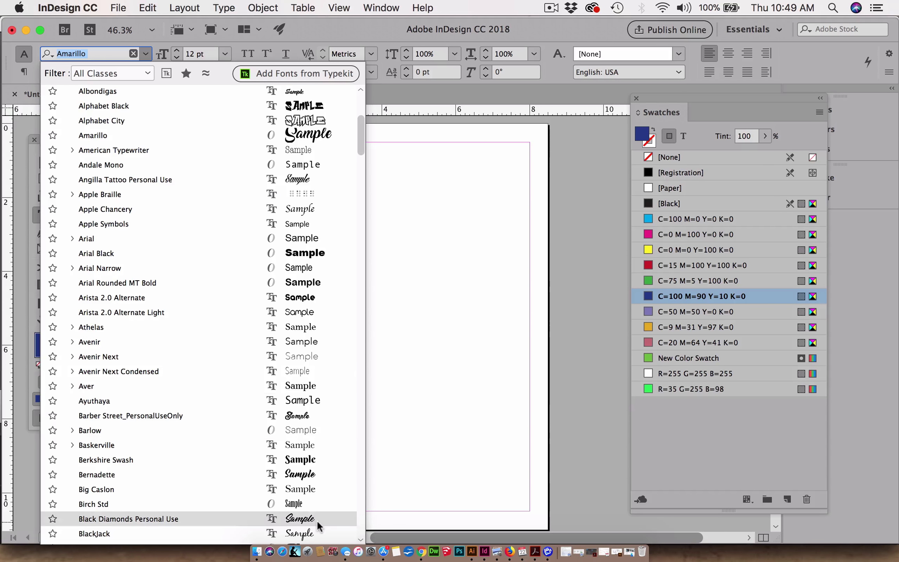
pyautogui.scroll(-3, 318, 525)
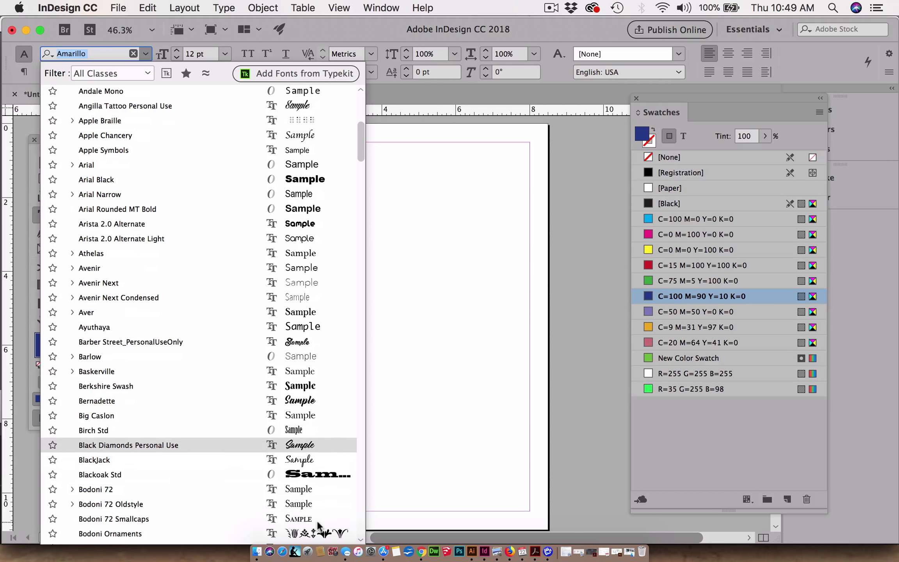
pyautogui.click(306, 401)
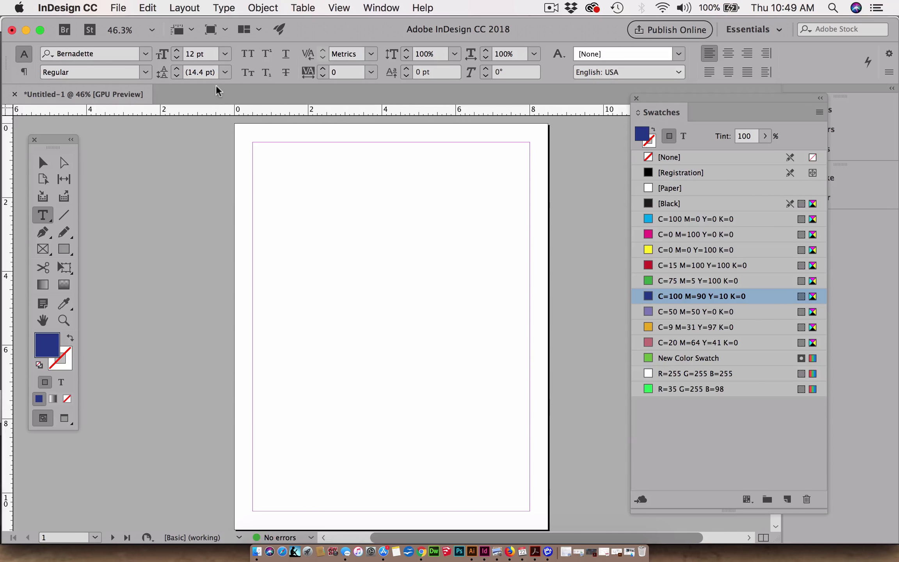
pyautogui.click(226, 52)
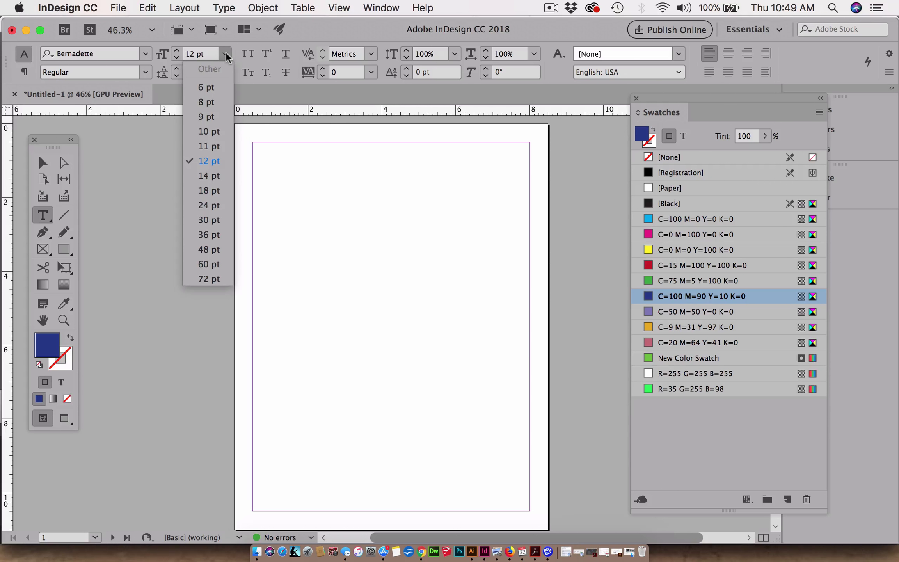
pyautogui.click(211, 265)
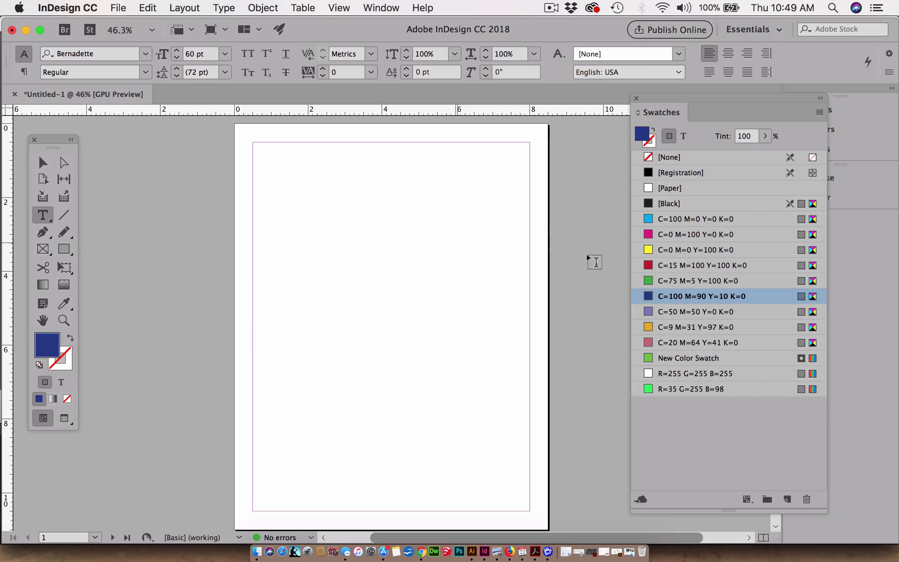
# With Black swapped to the stroke, draw a text frame about 7.5 by 2 in at the top margin and enter "Hello World!"
pyautogui.click(648, 201)
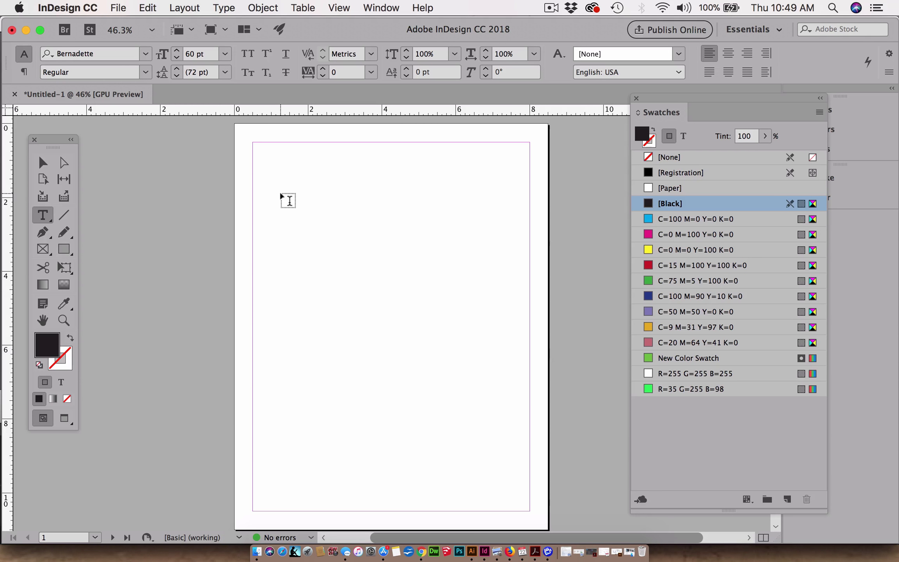
pyautogui.hotkey('shift', 'x')
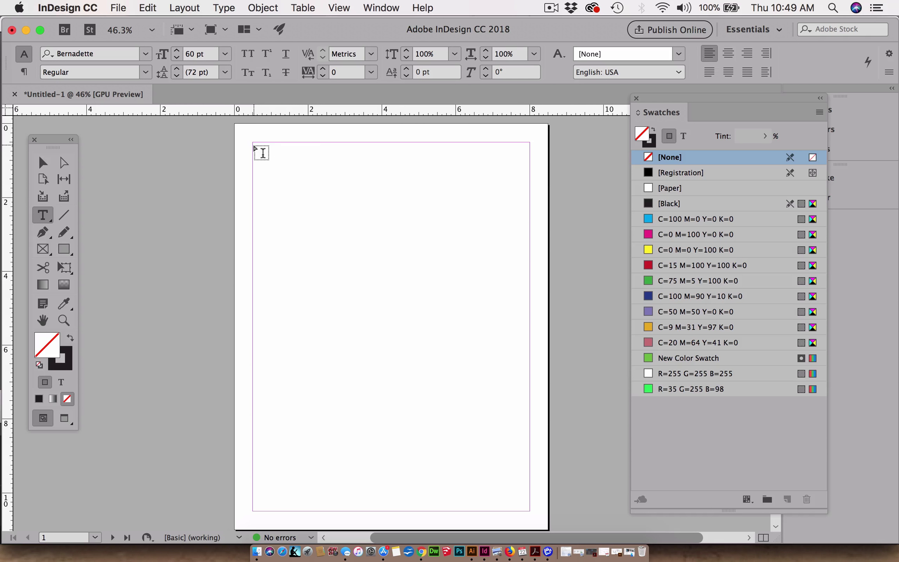
pyautogui.moveTo(254, 146); pyautogui.dragTo(527, 221)
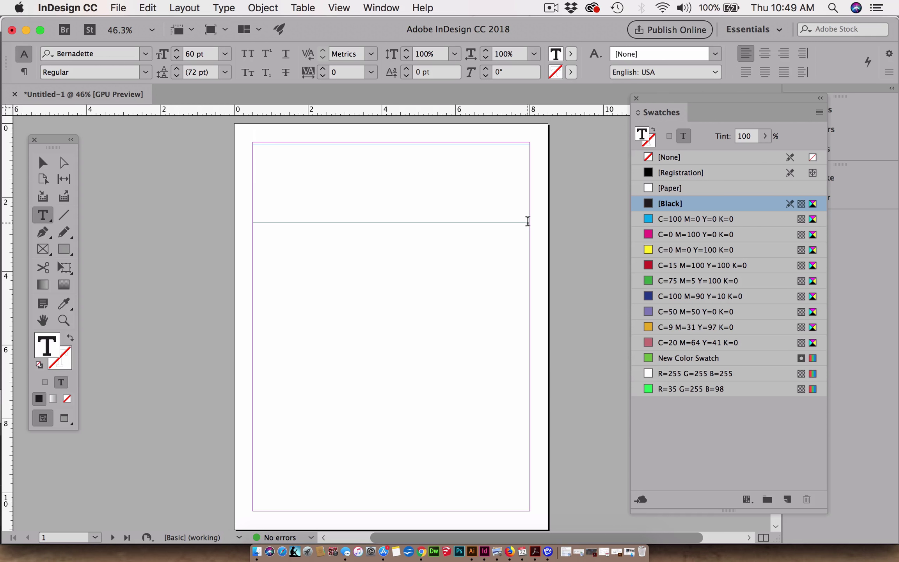
pyautogui.write('H')
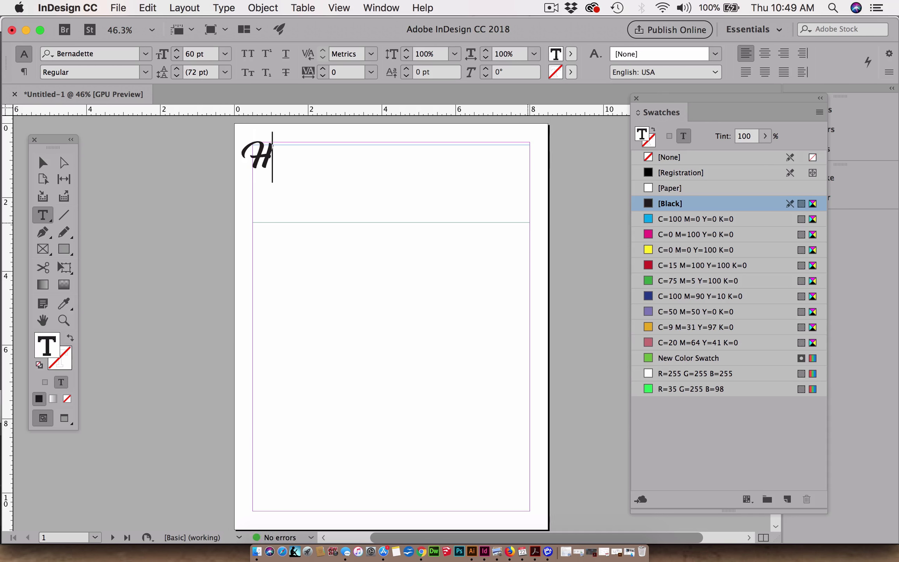
pyautogui.write('ello W')
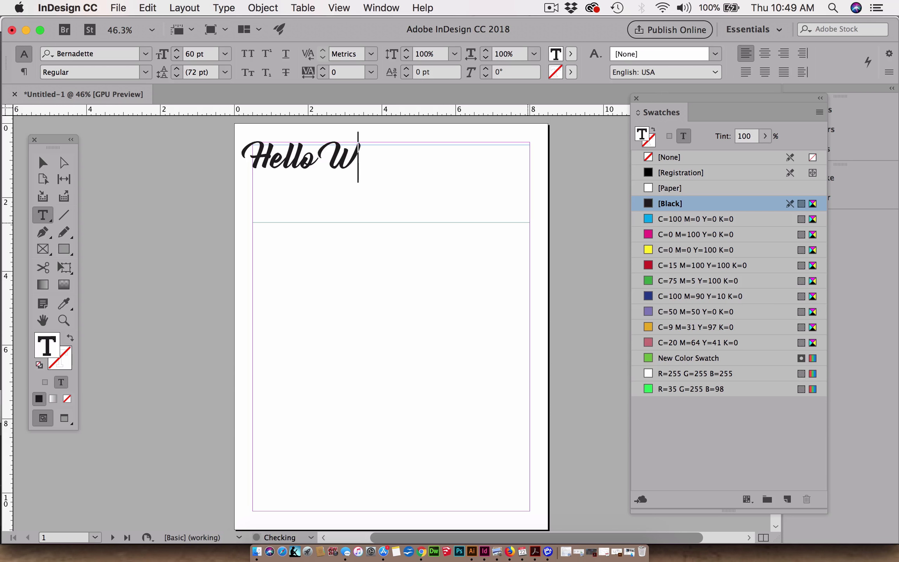
pyautogui.write('orld!')
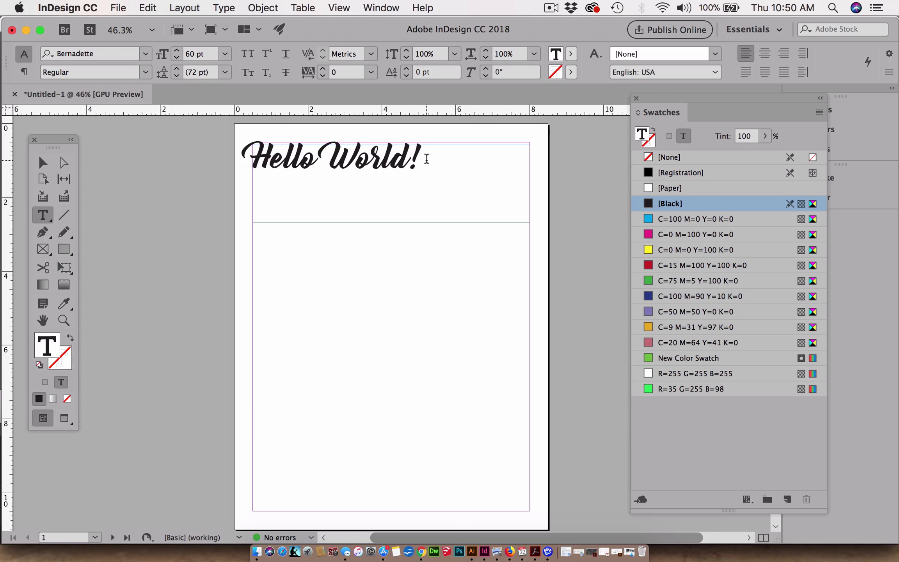
# Enlarge the "Hello World!" headline to 71 pt and center it in its frame
pyautogui.moveTo(435, 159); pyautogui.dragTo(245, 151)
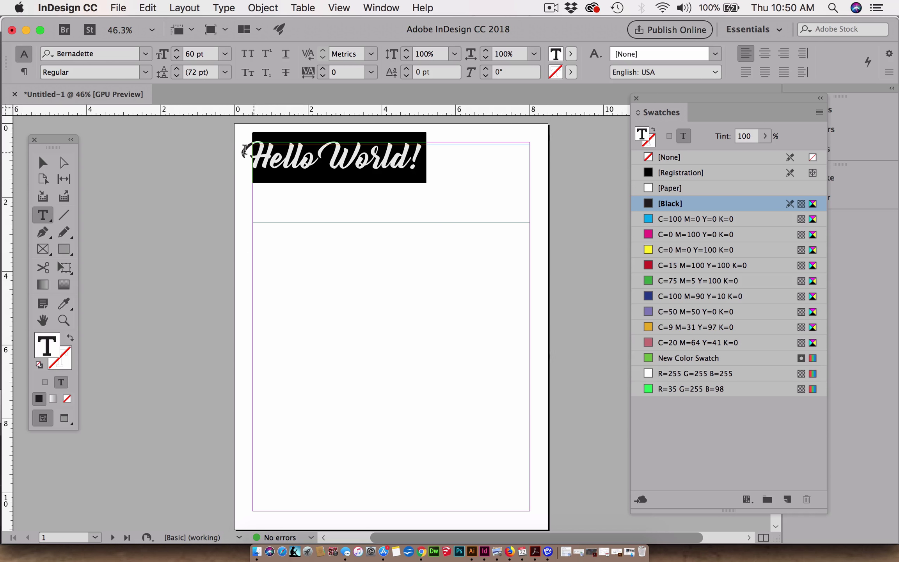
pyautogui.click(458, 151)
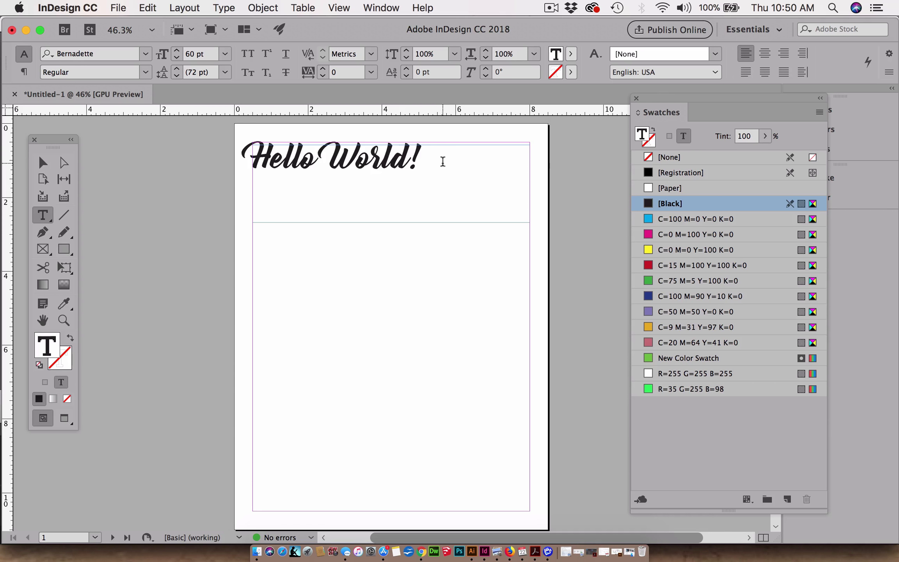
pyautogui.moveTo(424, 155); pyautogui.dragTo(174, 145)
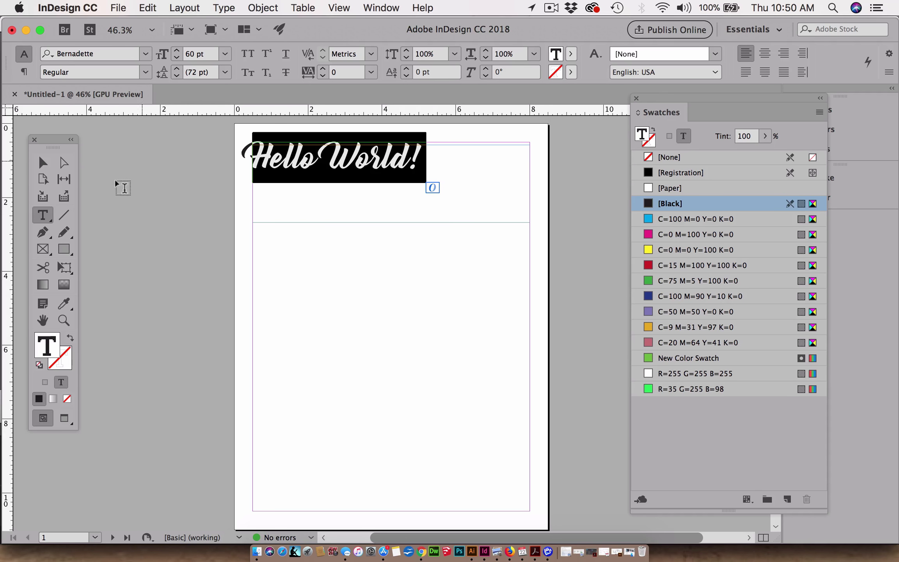
pyautogui.click(190, 55)
pyautogui.press('Up')
pyautogui.press('Up')
pyautogui.press('Up')
pyautogui.press('Up')
pyautogui.press('Up')
pyautogui.press('Up')
pyautogui.press('Up')
pyautogui.press('Up')
pyautogui.press('Up')
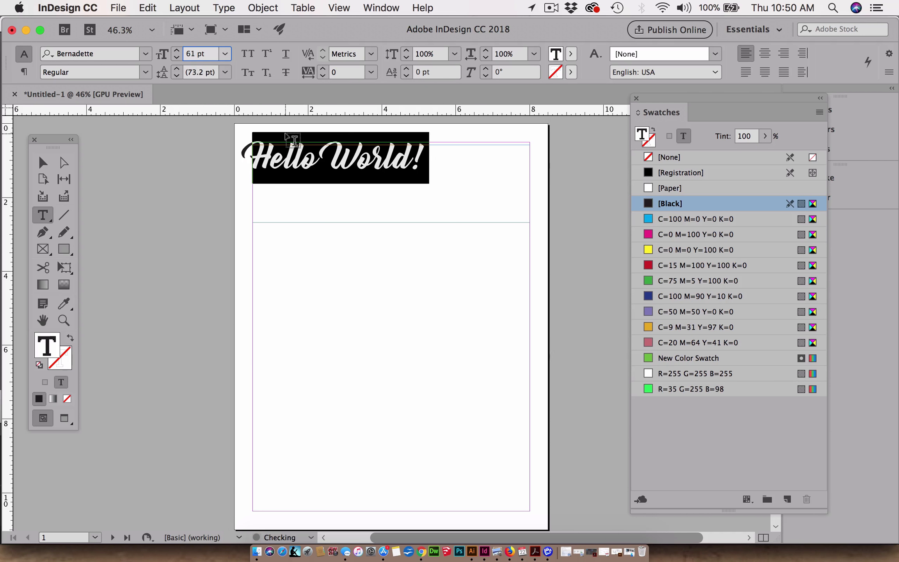
pyautogui.press('Up')
pyautogui.press('Up')
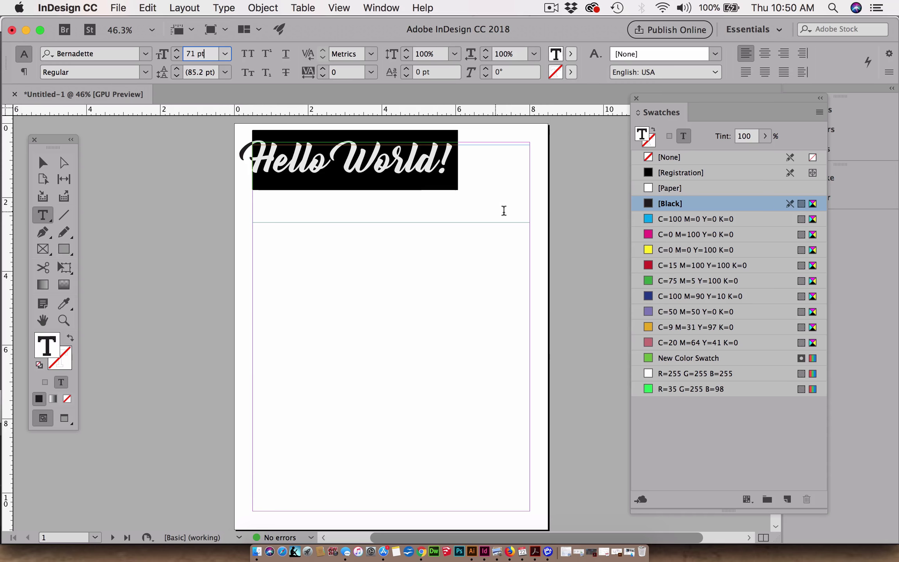
pyautogui.click(764, 54)
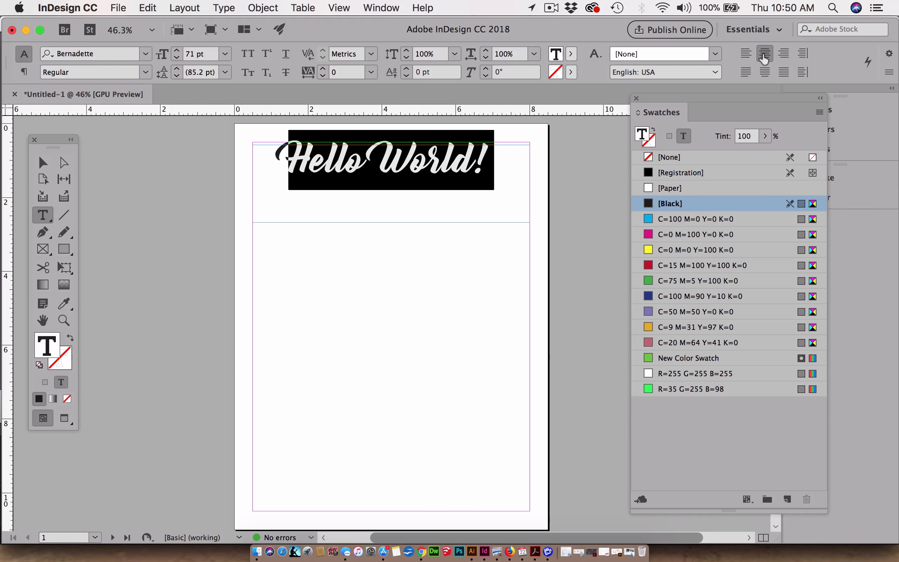
# Try Arial Black on the "Hello World!" headline, and set its font to Amarillo instead
pyautogui.click(144, 53)
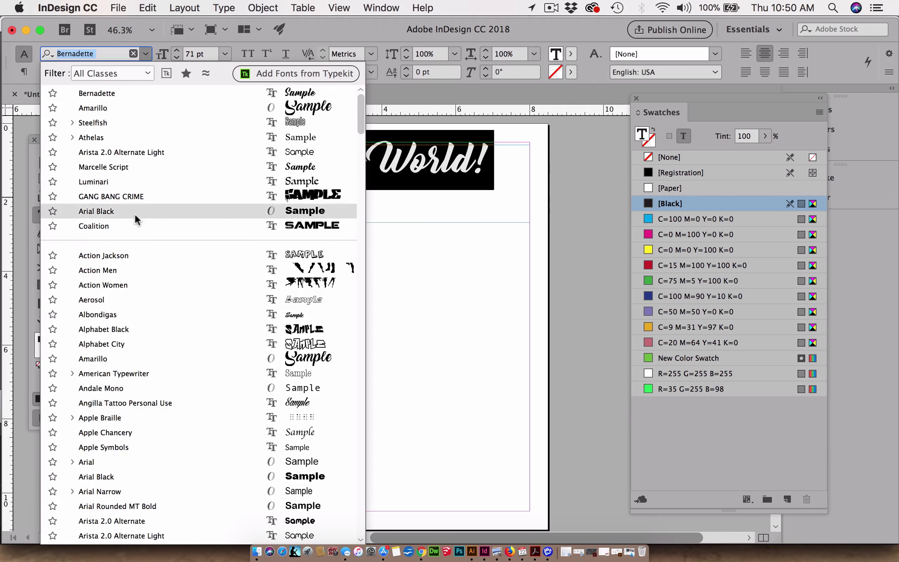
pyautogui.click(148, 207)
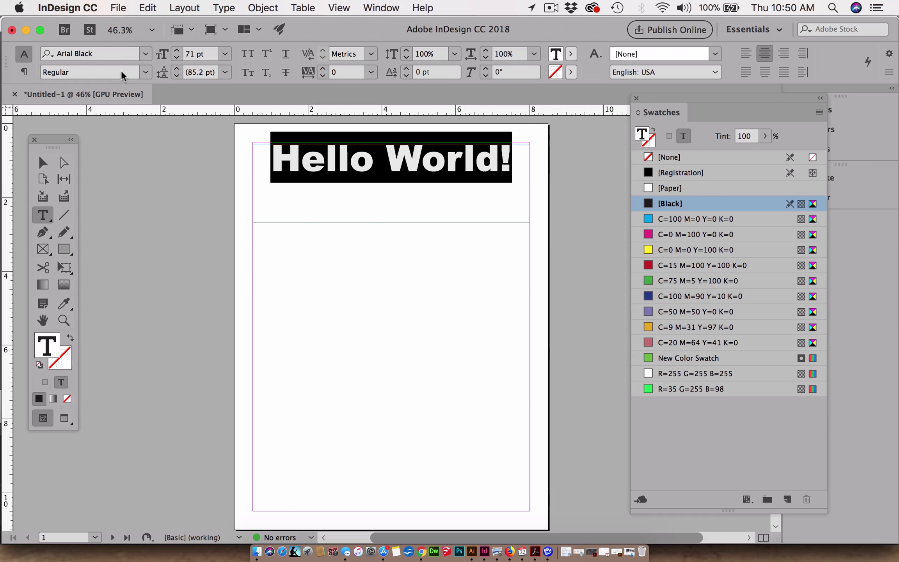
pyautogui.click(145, 58)
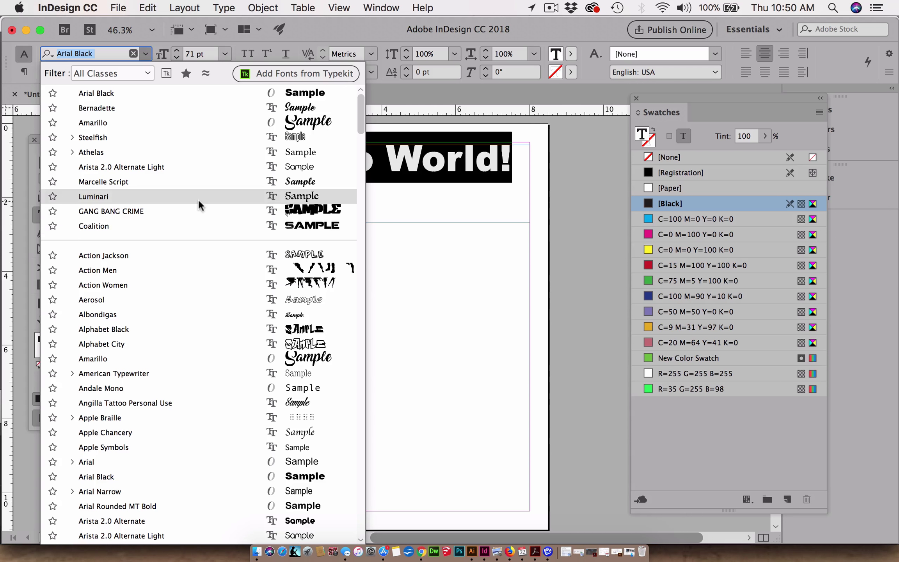
pyautogui.click(226, 121)
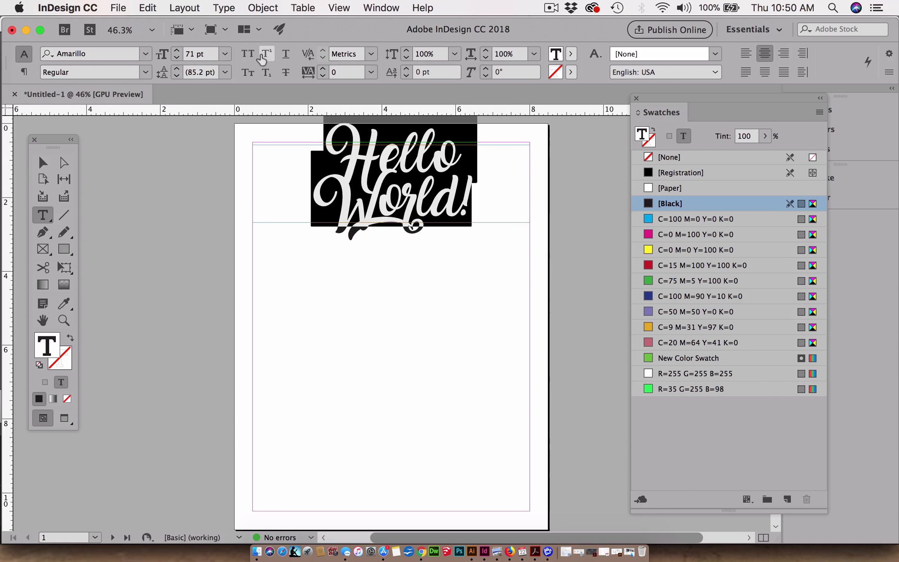
# Reduce the Amarillo headline to 62 pt so it fits on one line, and deselect it
pyautogui.click(195, 51)
pyautogui.press('Down')
pyautogui.press('Down')
pyautogui.press('Down')
pyautogui.press('Down')
pyautogui.press('Down')
pyautogui.press('Down')
pyautogui.press('Down')
pyautogui.press('Down')
pyautogui.press('Down')
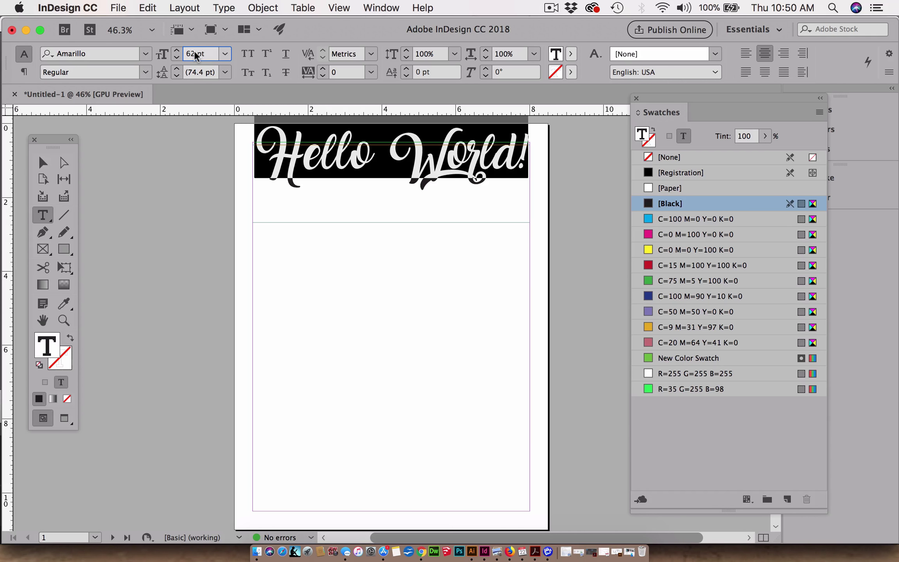
pyautogui.click(42, 162)
pyautogui.click(205, 192)
pyautogui.press('d')
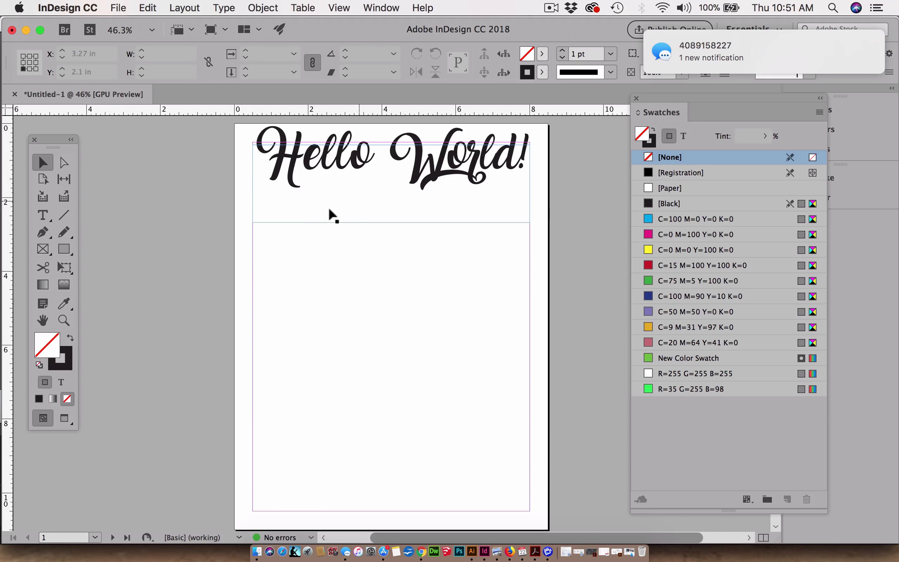
# Draw a text frame about 7.5 by 1.8 in just below the headline frame and set its type to Arial Black, 30 pt
pyautogui.click(42, 216)
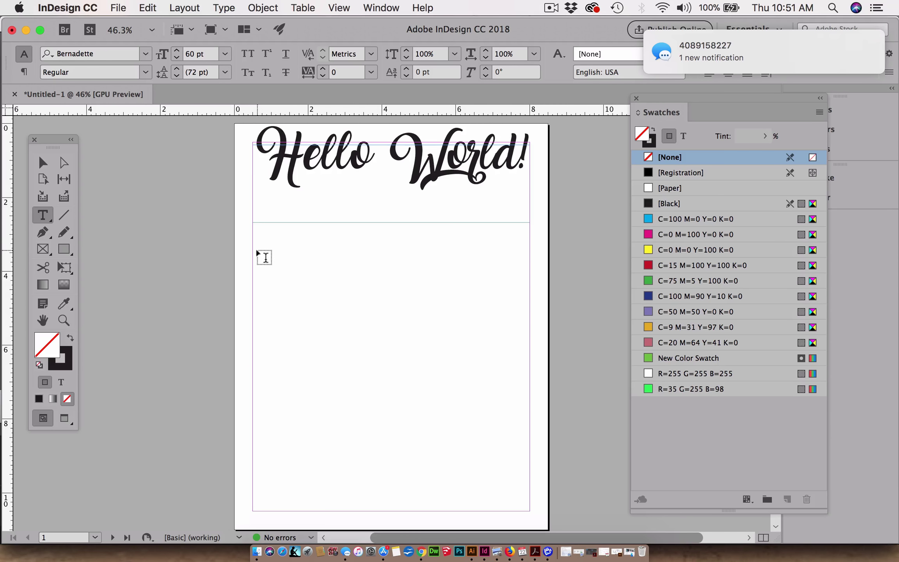
pyautogui.moveTo(253, 235); pyautogui.dragTo(529, 301)
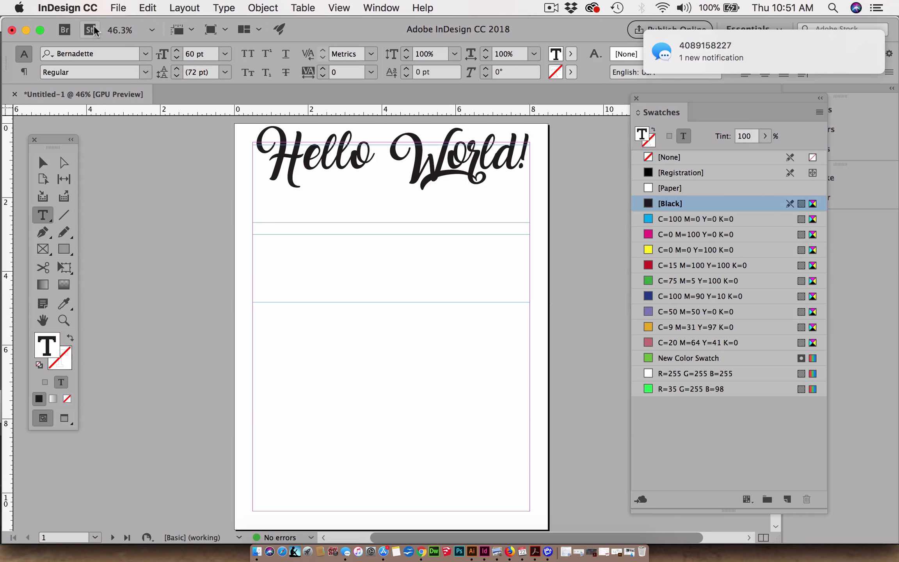
pyautogui.click(225, 53)
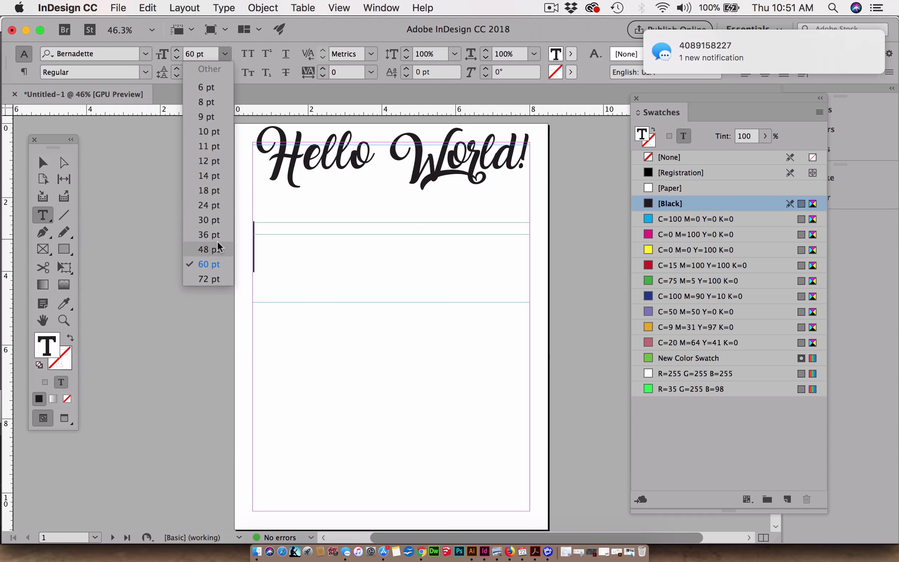
pyautogui.click(220, 220)
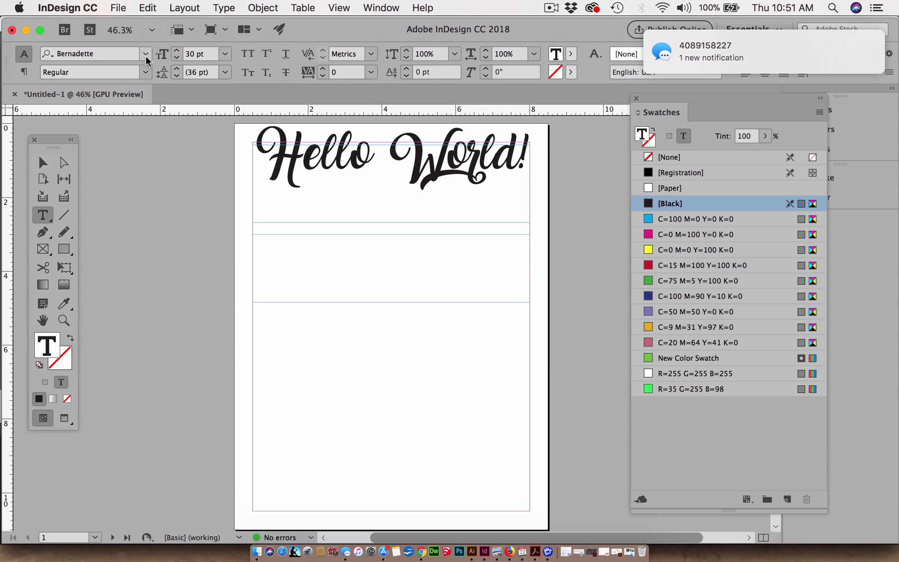
pyautogui.click(145, 55)
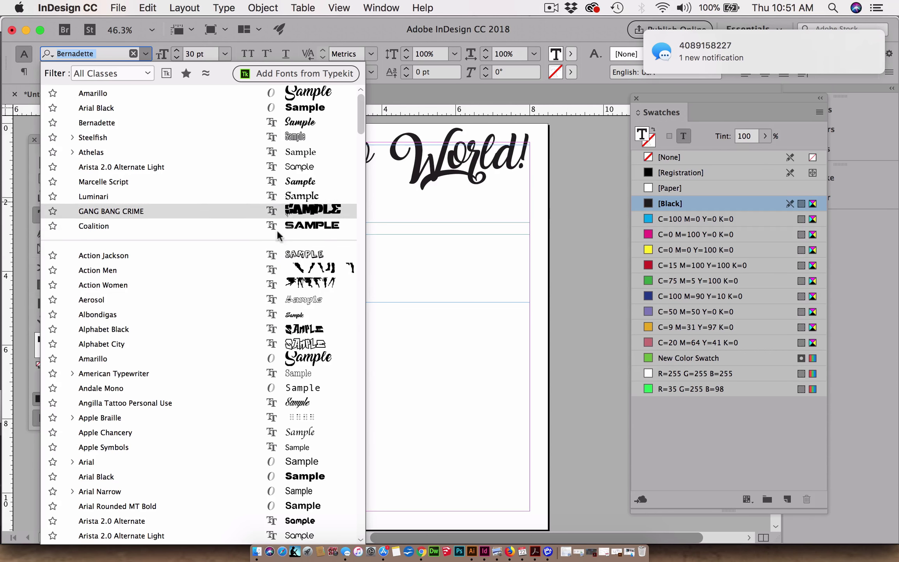
pyautogui.click(314, 477)
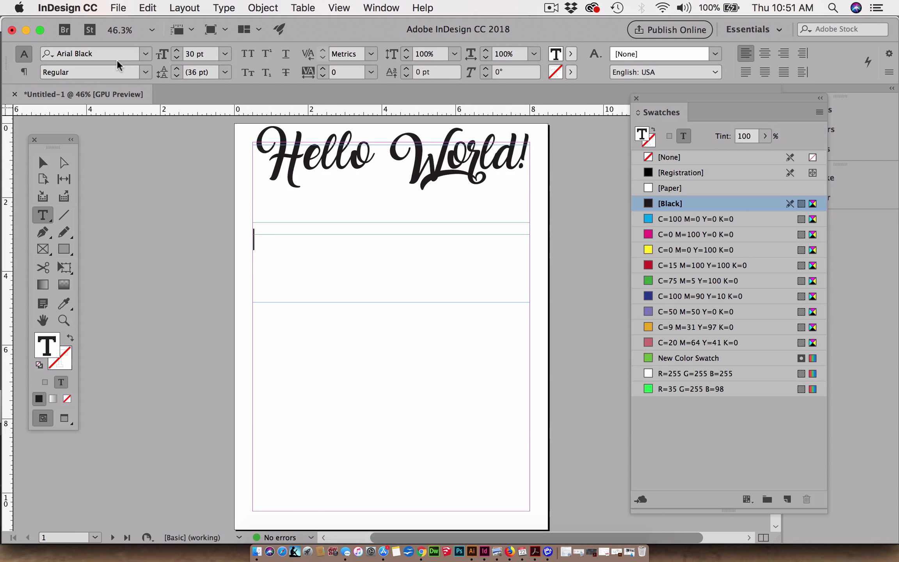
# Enter "It's Great to meet You!" in the text frame below the headline and deselect it
pyautogui.write("It's Great")
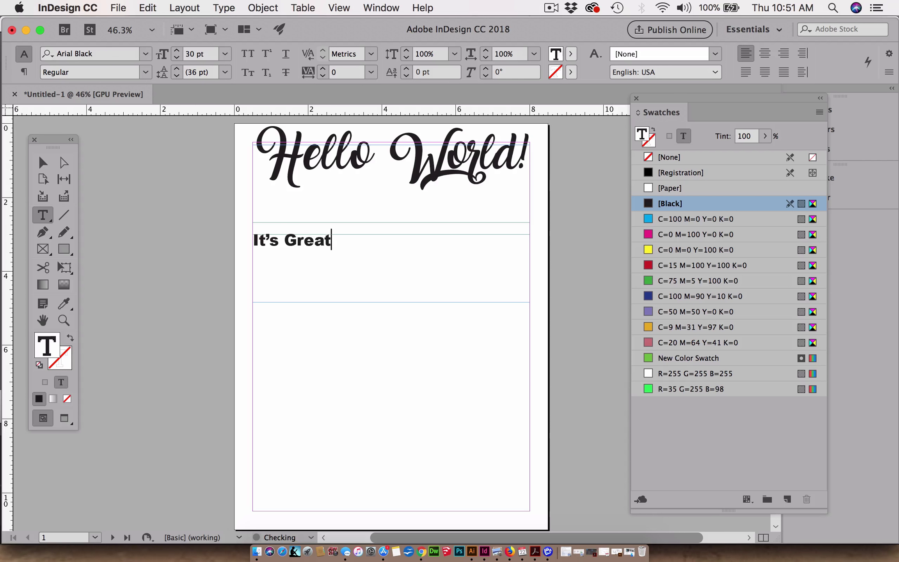
pyautogui.write(' to meet')
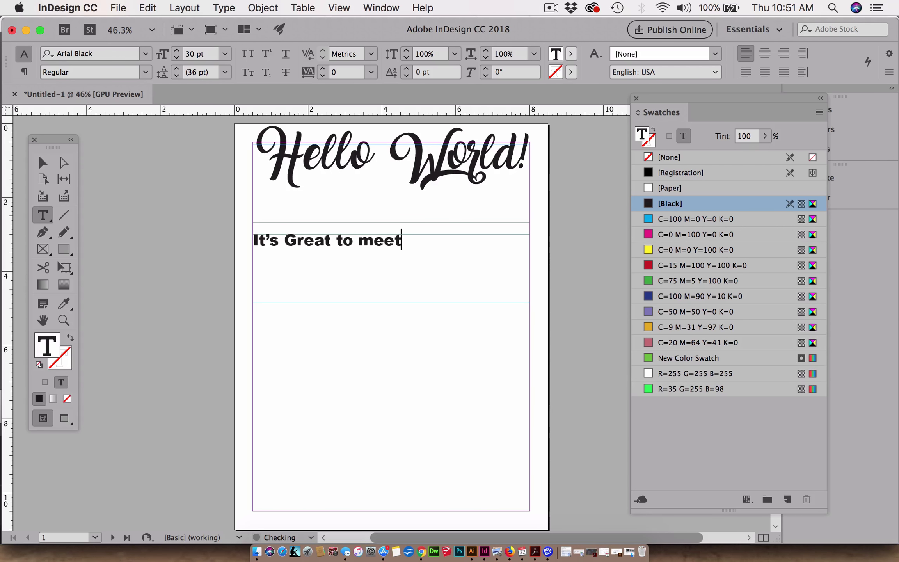
pyautogui.write(' You!')
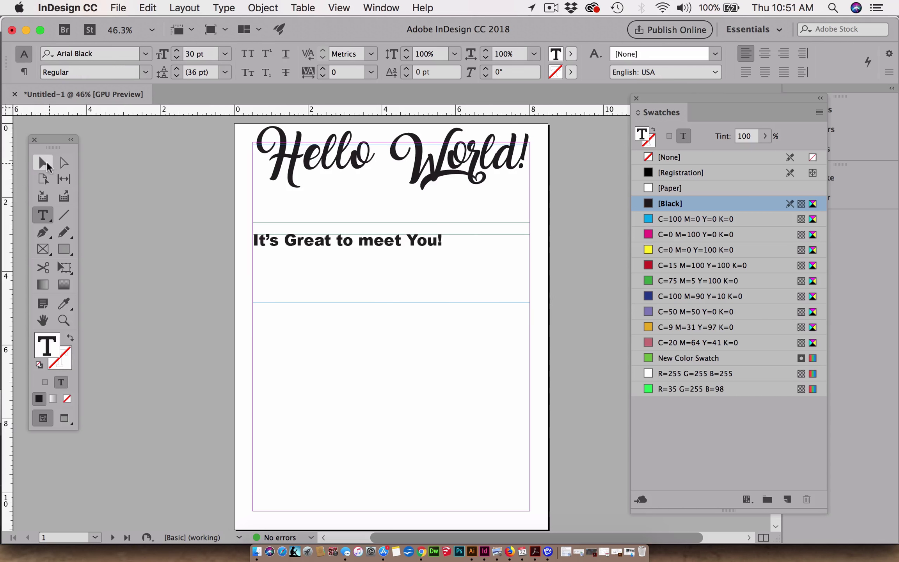
pyautogui.click(47, 161)
pyautogui.click(156, 225)
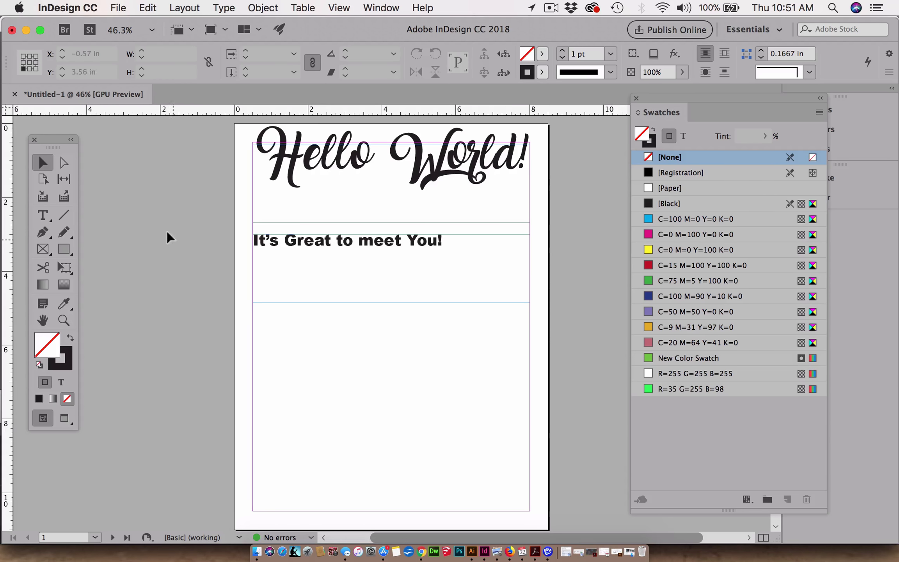
# Draw a text frame about 7.5 by 3.5 in below the "It's Great to meet You!" frame and set its type to Arial Bold, 14 pt
pyautogui.click(42, 222)
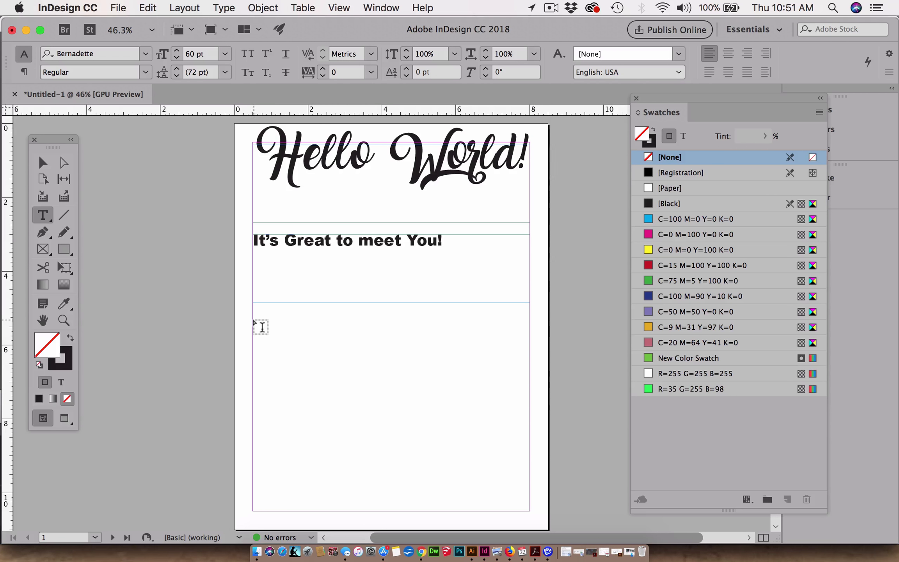
pyautogui.moveTo(253, 318); pyautogui.dragTo(529, 448)
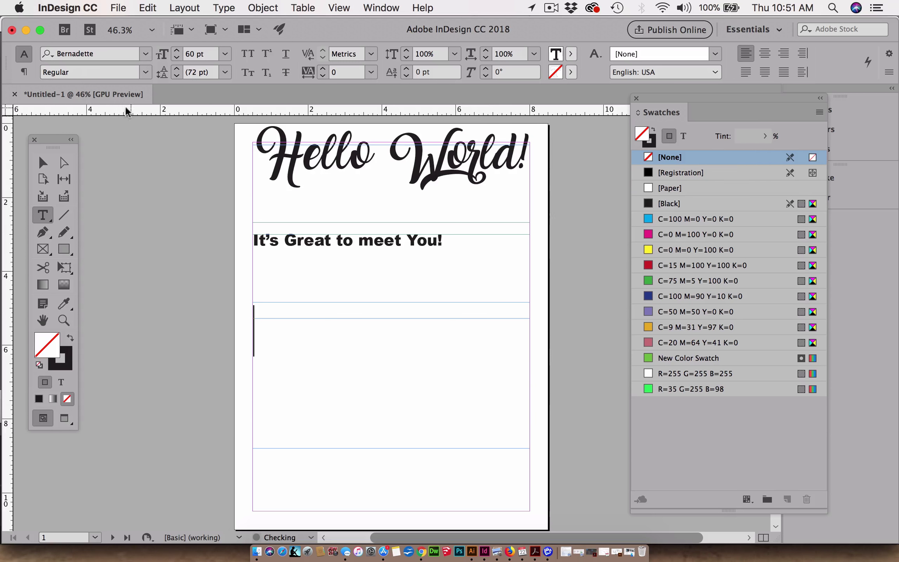
pyautogui.click(147, 54)
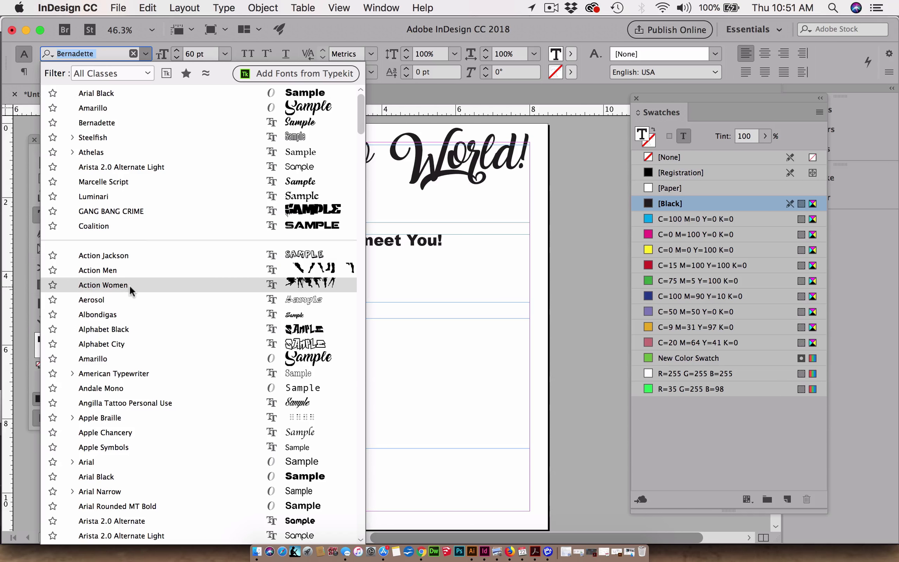
pyautogui.scroll(-3, 127, 285)
pyautogui.scroll(-1, 129, 290)
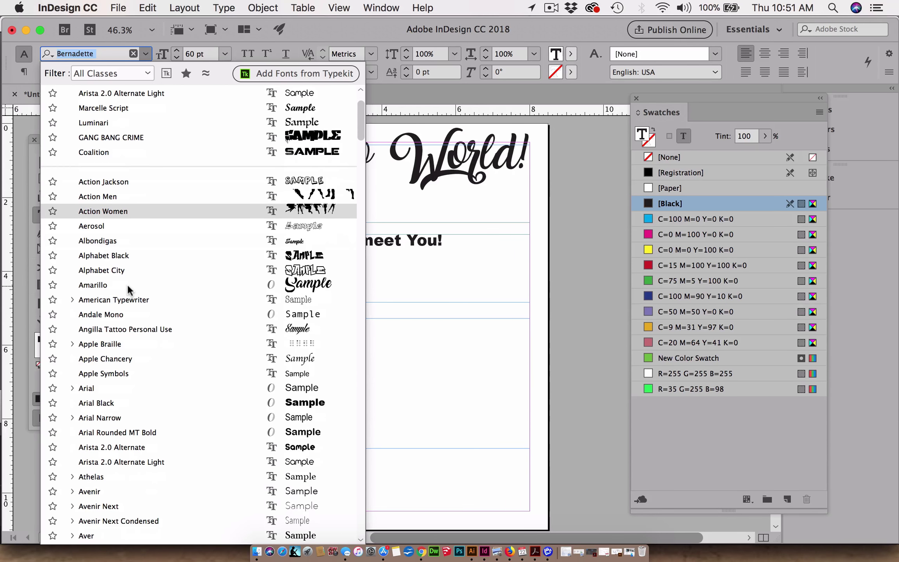
pyautogui.write('ar')
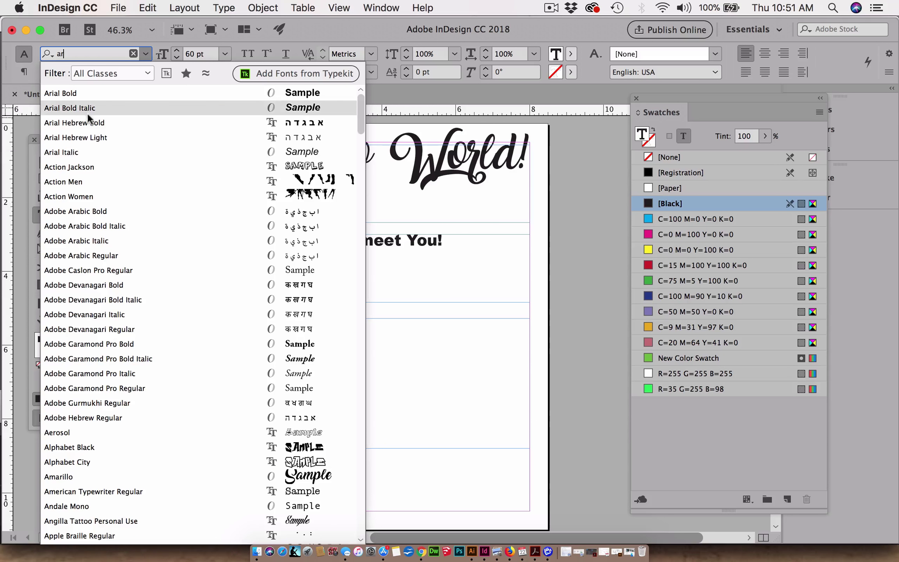
pyautogui.click(68, 94)
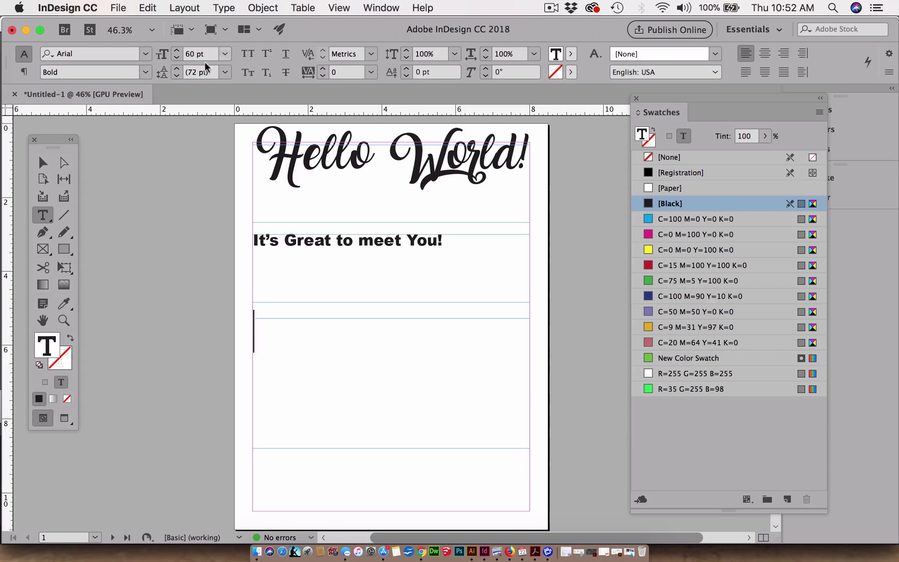
pyautogui.click(224, 52)
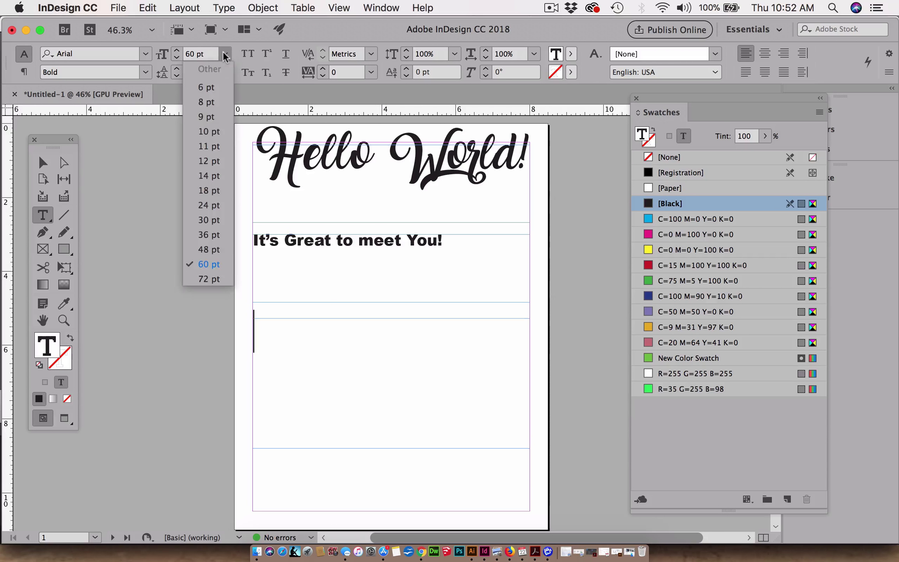
pyautogui.click(211, 176)
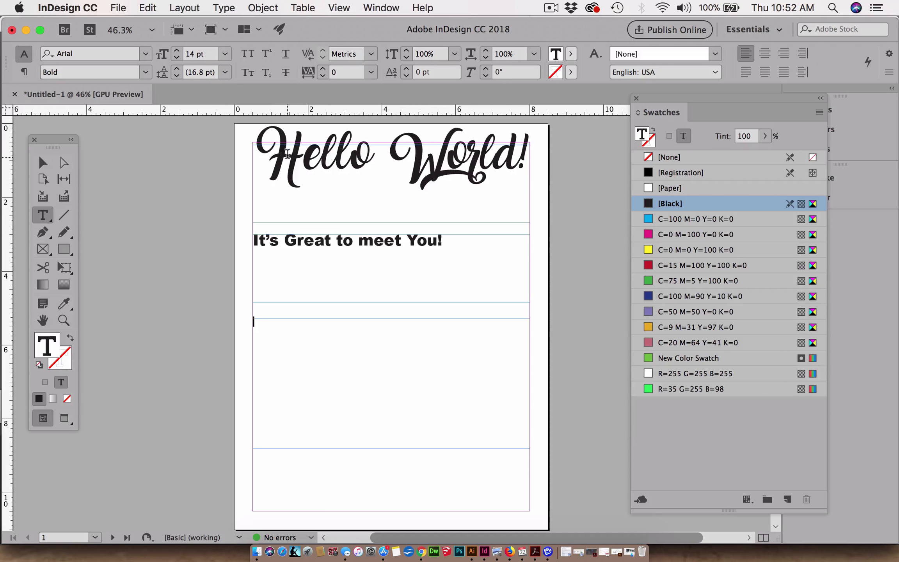
# Fill the new frame with placeholder text and delete everything after "Et acerchil millam, cora"
pyautogui.click(225, 8)
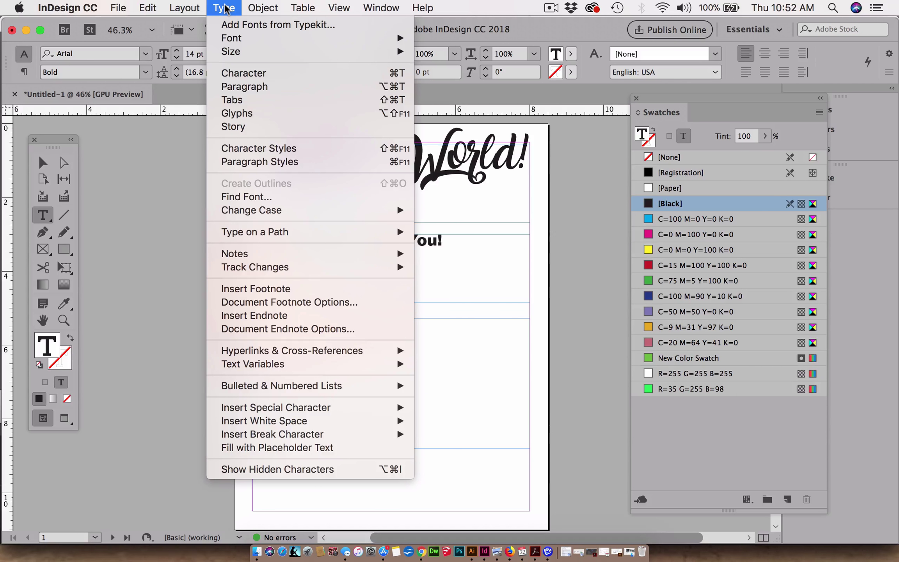
pyautogui.click(260, 446)
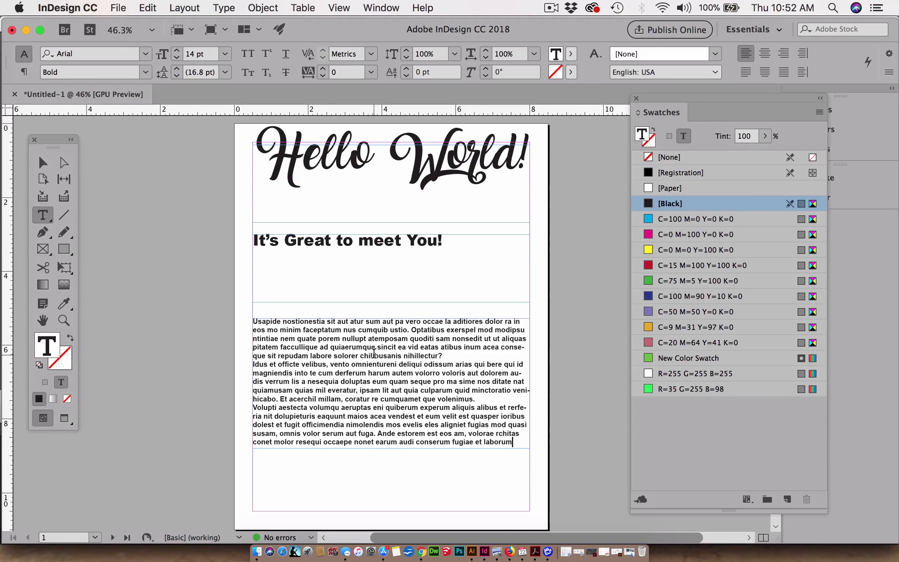
pyautogui.moveTo(360, 397); pyautogui.dragTo(524, 445)
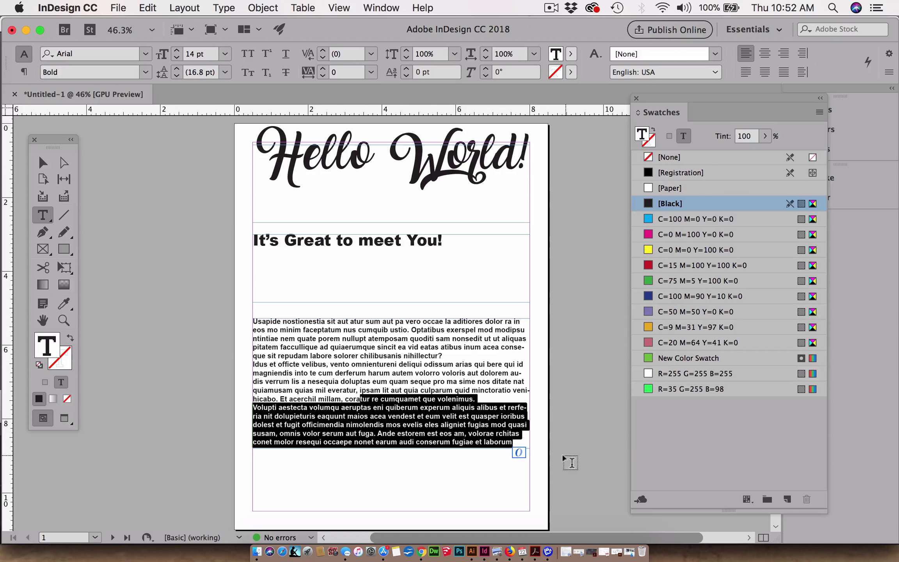
pyautogui.press('BackSpace')
# Set the font size of all the remaining placeholder text to 15 pt
pyautogui.moveTo(383, 409); pyautogui.dragTo(238, 296)
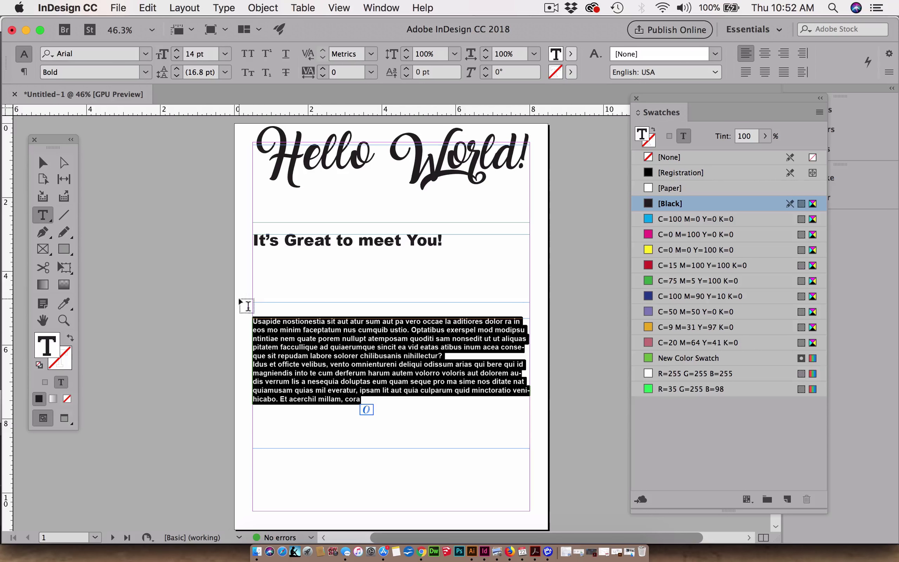
pyautogui.click(188, 53)
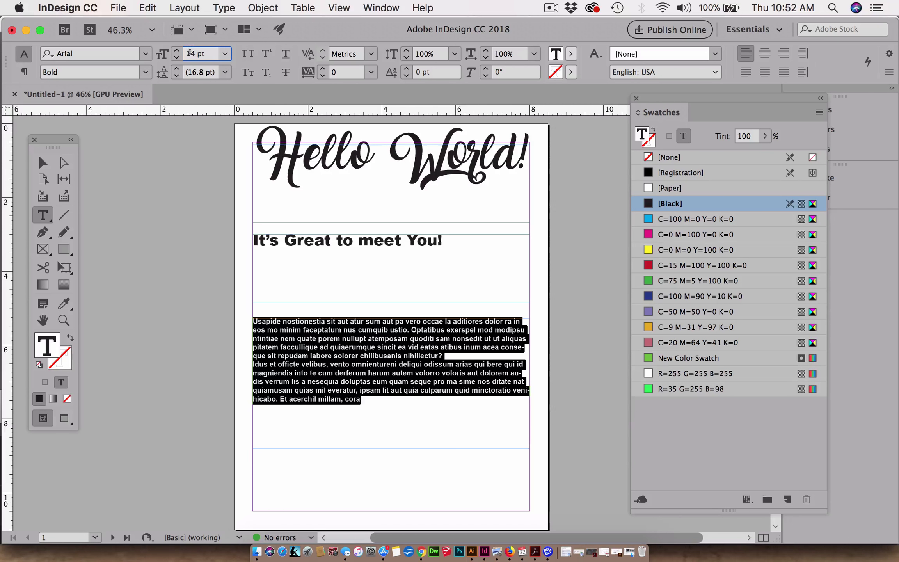
pyautogui.press('Up')
pyautogui.press('Up')
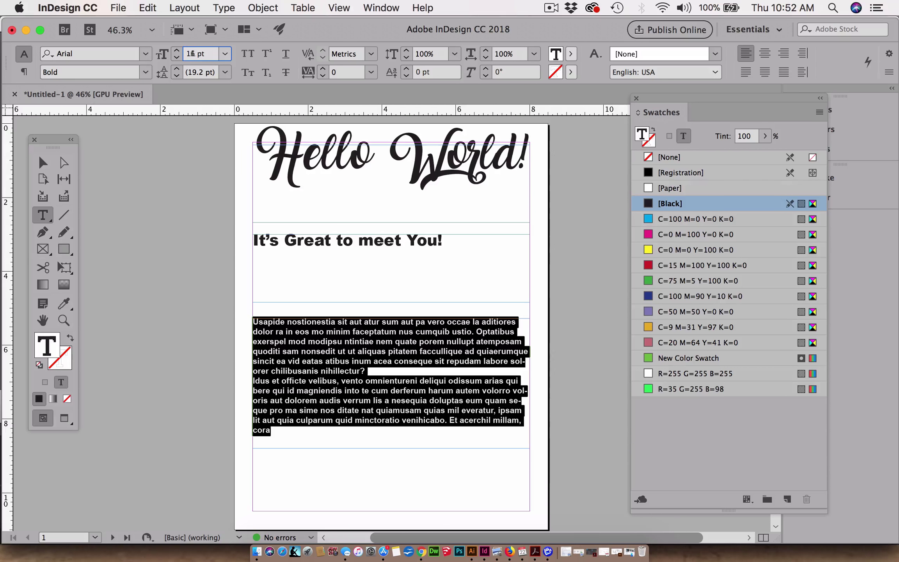
pyautogui.press('Down')
pyautogui.press('Down')
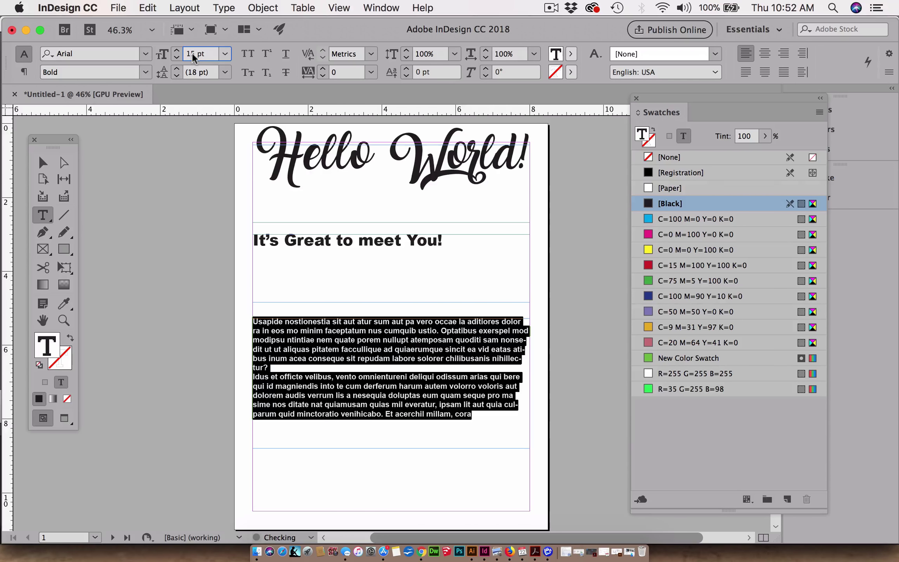
pyautogui.press('Up')
# Set the leading of the placeholder text to 21 pt and deselect it
pyautogui.click(192, 71)
pyautogui.press('Up')
pyautogui.press('Up')
pyautogui.press('Up')
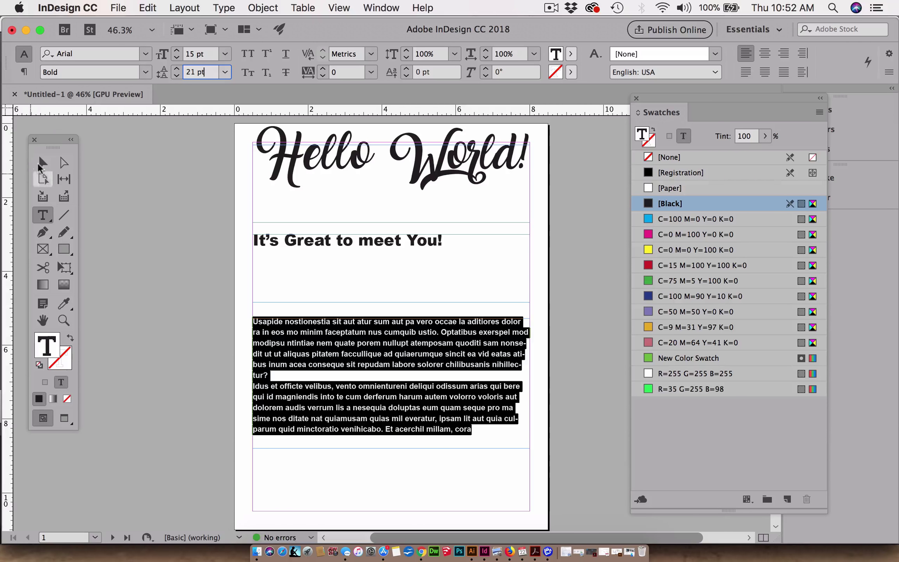
pyautogui.click(42, 163)
pyautogui.click(165, 209)
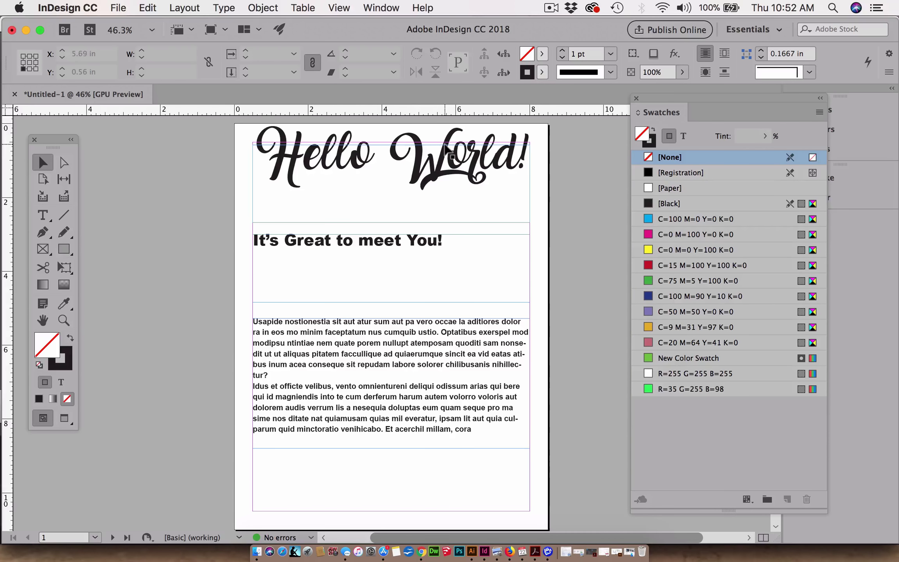
pyautogui.click(554, 9)
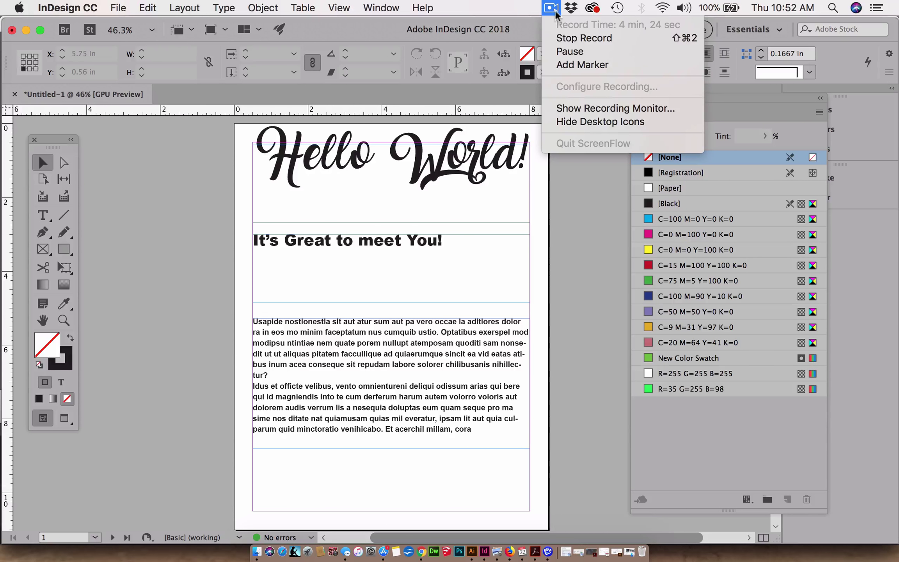